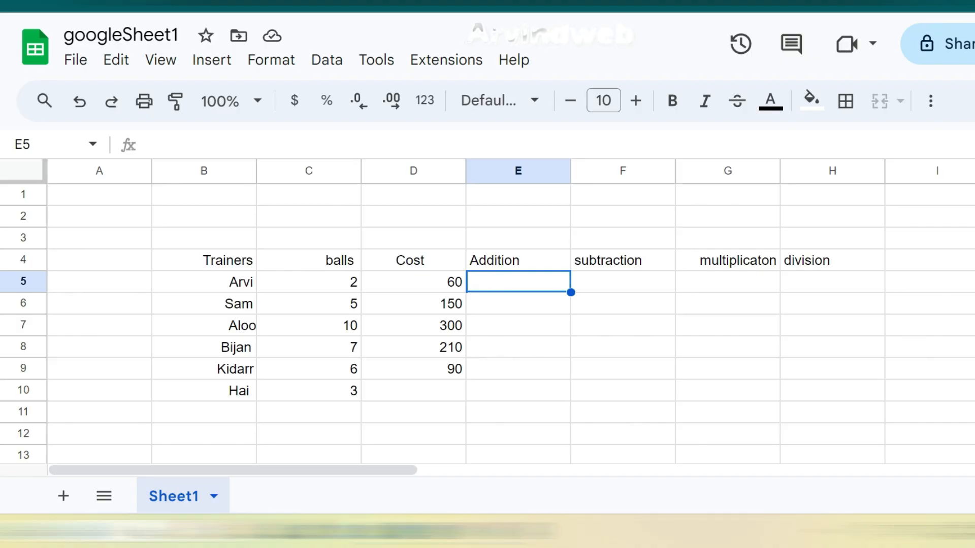
# Enter the formula =C5+D5 in cell E5 to add the balls and Cost values
pyautogui.click(309, 281)
pyautogui.click(413, 282)
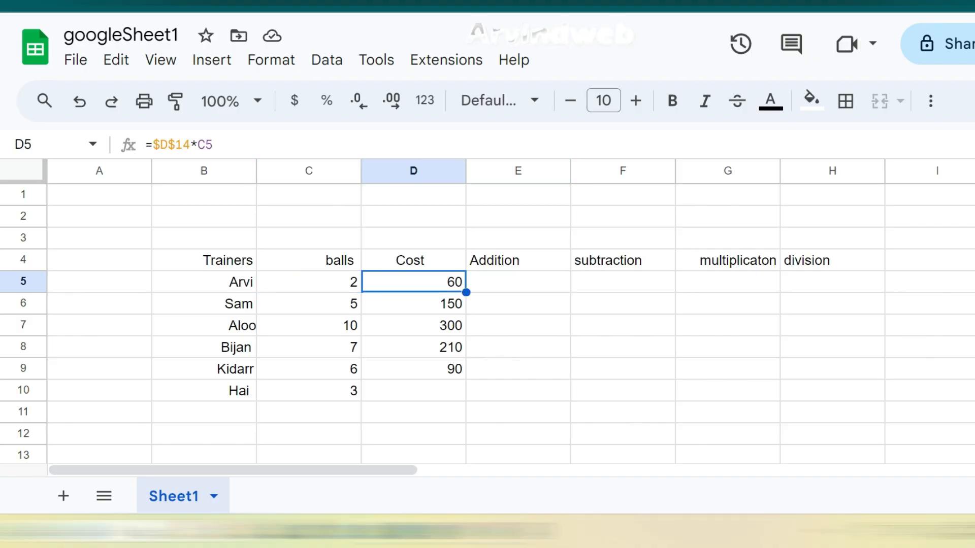
pyautogui.click(517, 282)
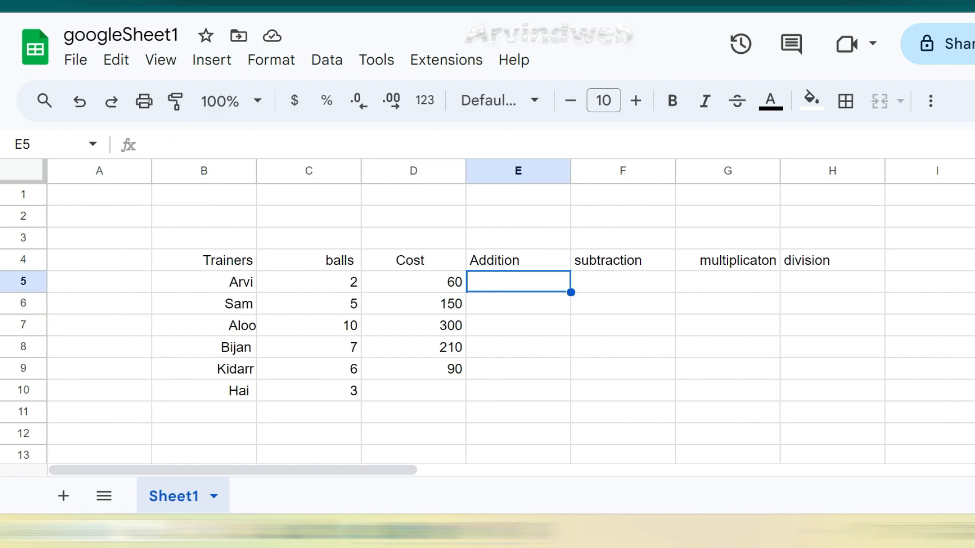
pyautogui.write('=')
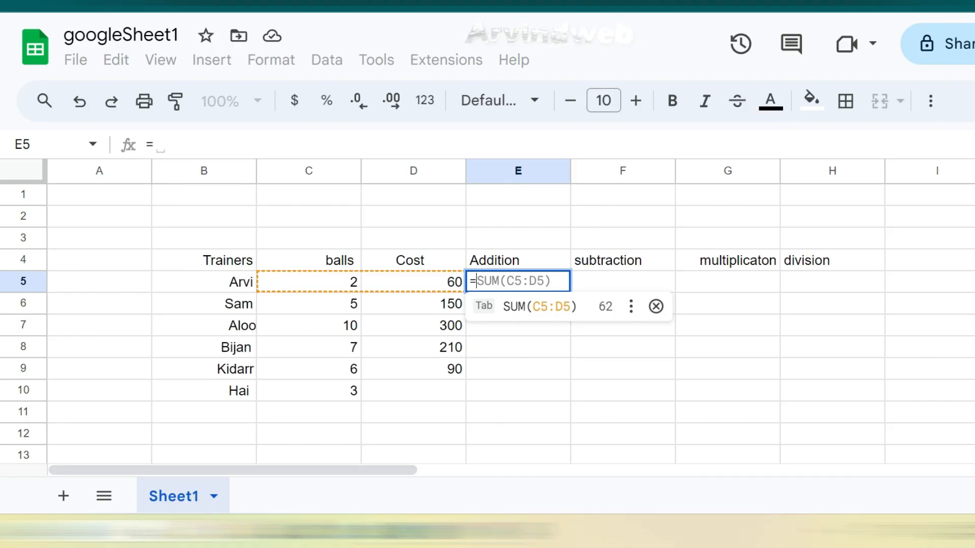
pyautogui.click(655, 306)
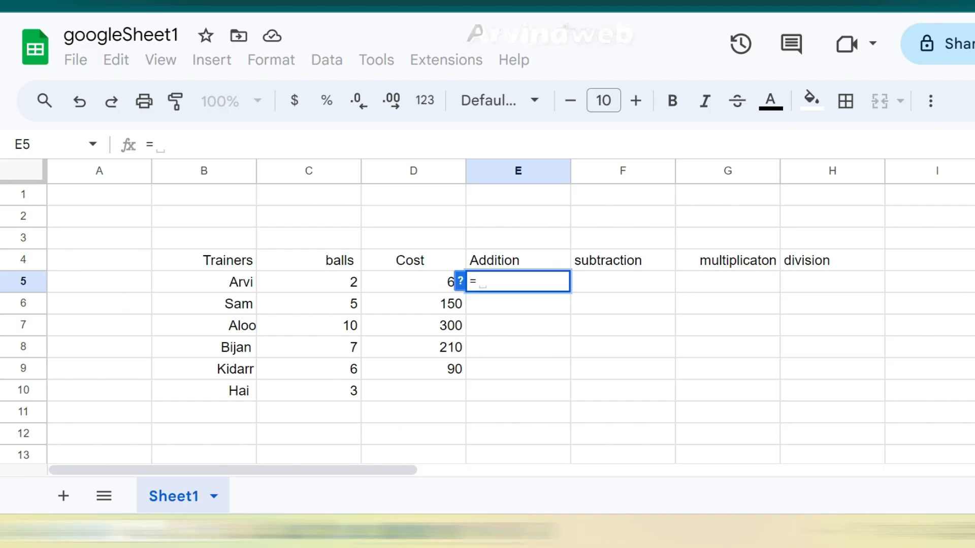
pyautogui.click(308, 282)
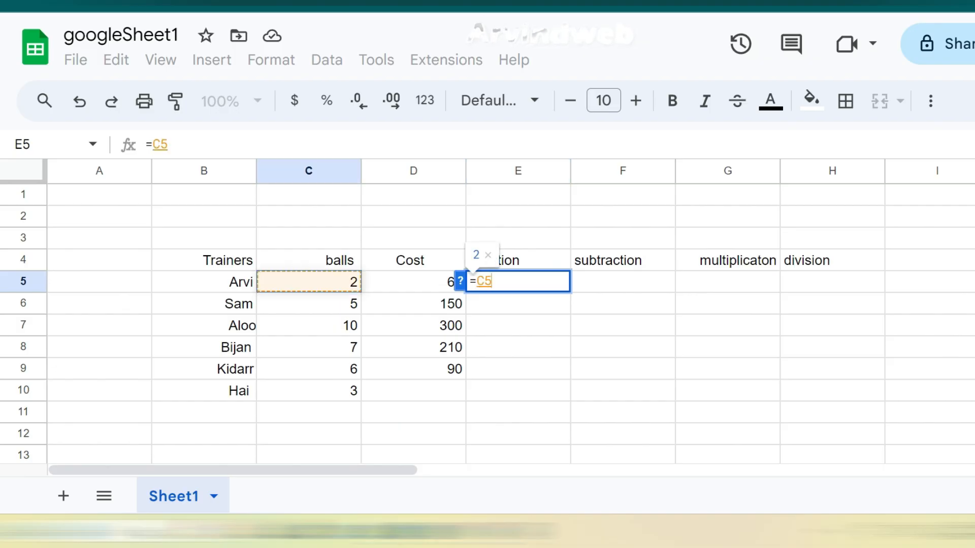
pyautogui.write('+')
pyautogui.click(413, 281)
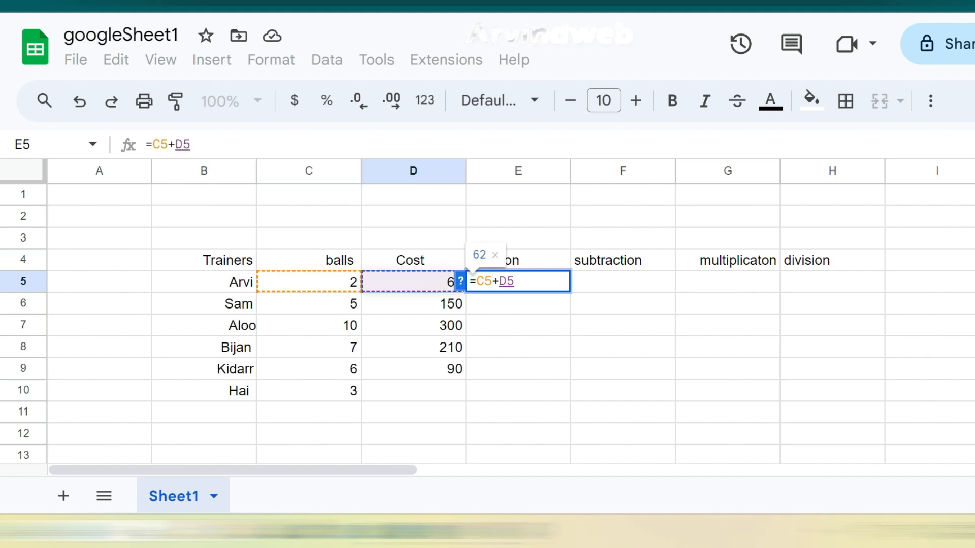
pyautogui.press('Return')
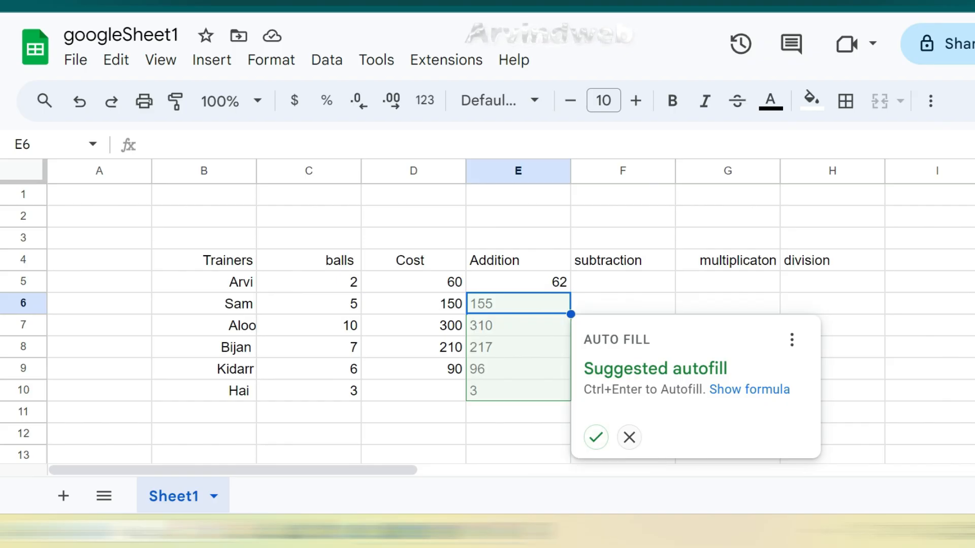
# Dismiss the suggested autofill and fill the E5 addition formula down through E9
pyautogui.click(628, 438)
pyautogui.click(517, 282)
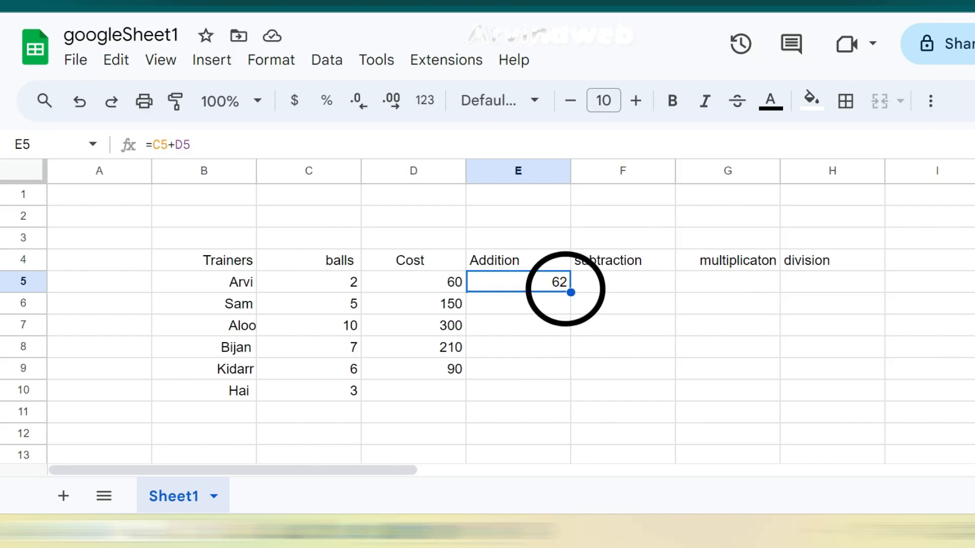
pyautogui.moveTo(571, 293); pyautogui.dragTo(571, 378)
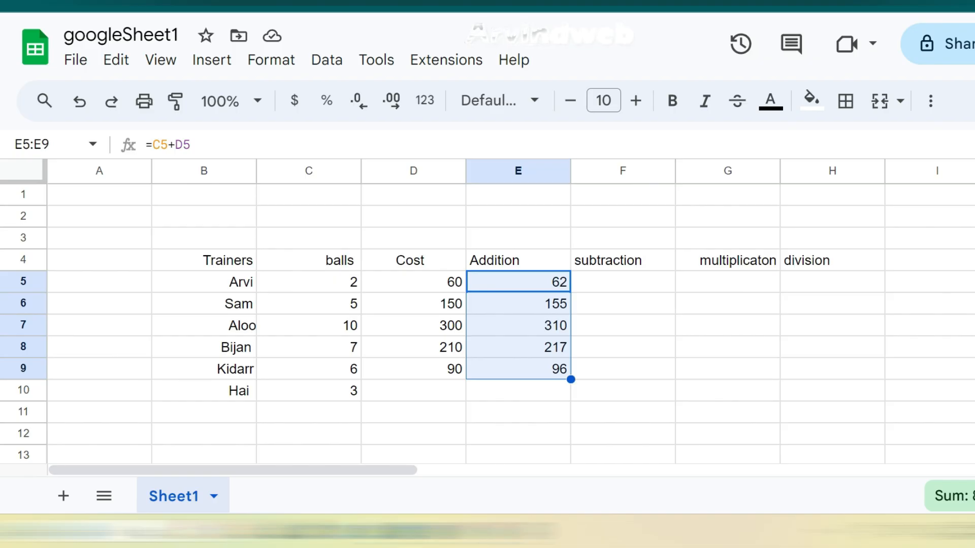
# Clear the addition formulas from E5:E9
pyautogui.click(518, 282)
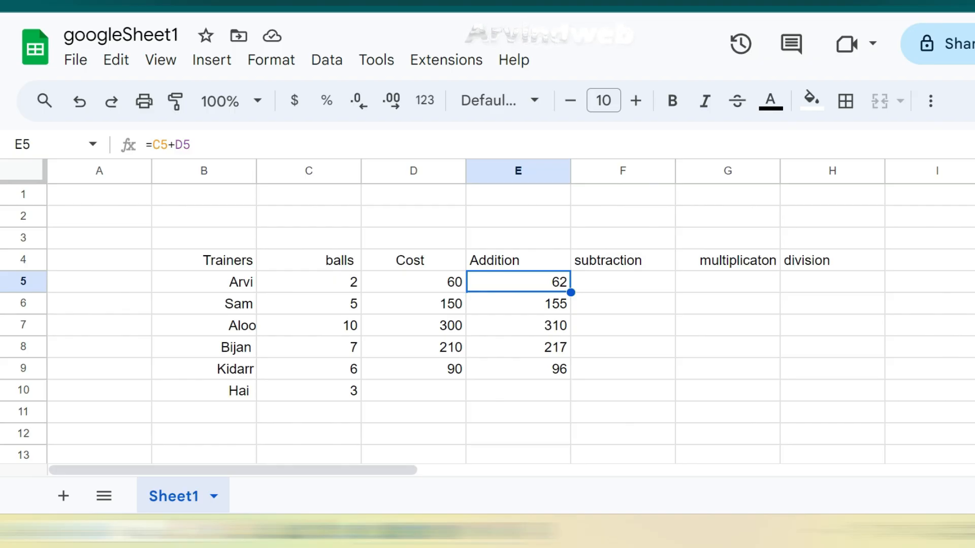
pyautogui.hotkey('shift', 'Down')
pyautogui.hotkey('shift', 'Down')
pyautogui.hotkey('shift', 'Down')
pyautogui.hotkey('shift', 'Down')
pyautogui.press('Delete')
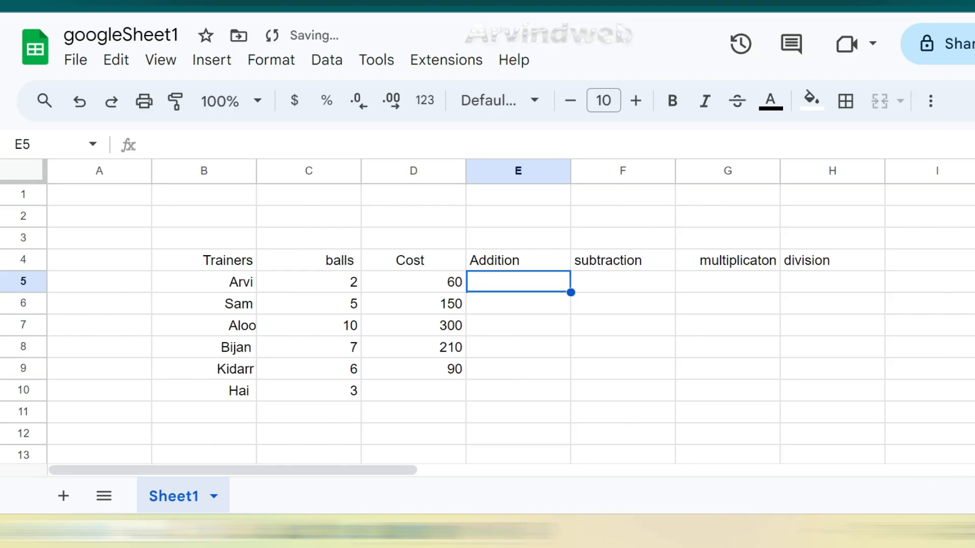
# Review the balls and Cost cells in rows 5 and 6 alongside the Addition column
pyautogui.click(413, 282)
pyautogui.click(309, 282)
pyautogui.click(414, 282)
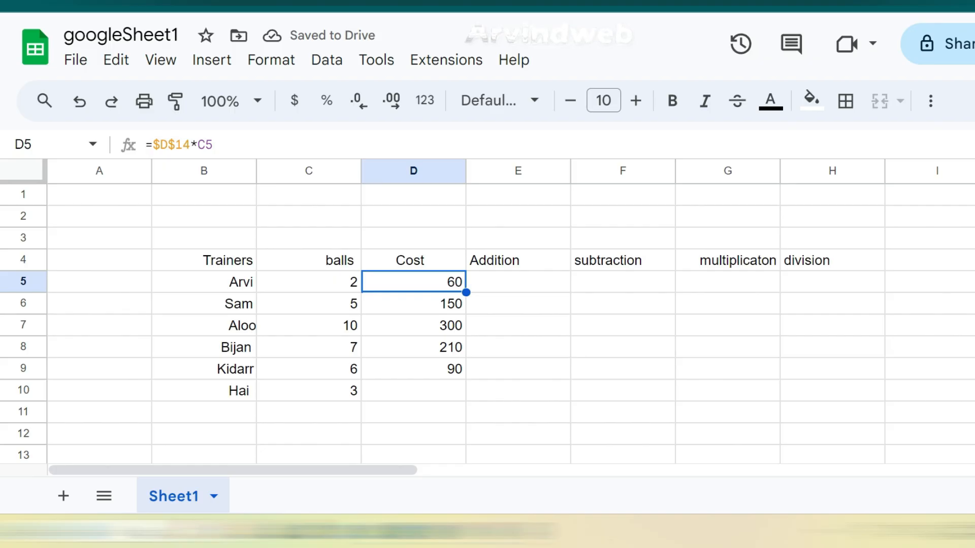
pyautogui.click(518, 282)
pyautogui.click(309, 282)
pyautogui.click(518, 282)
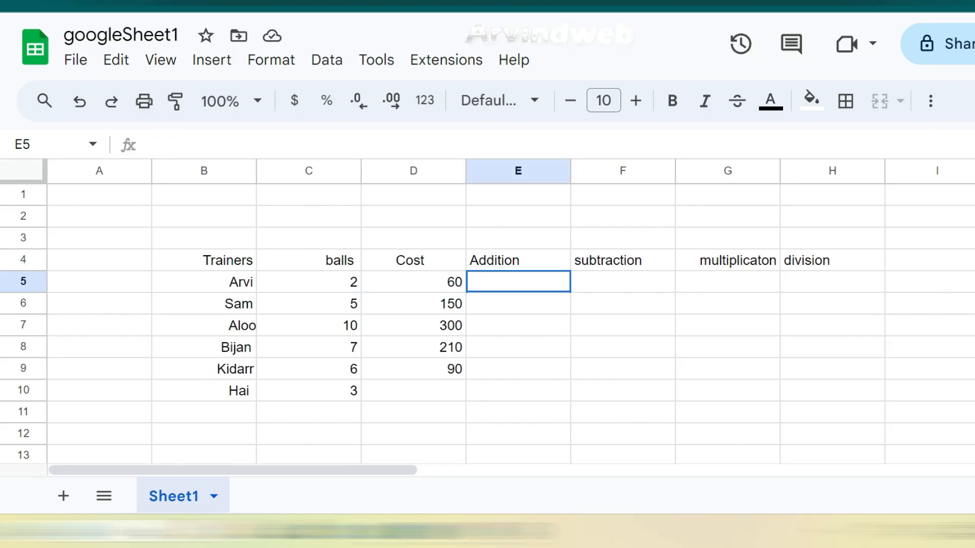
pyautogui.click(308, 303)
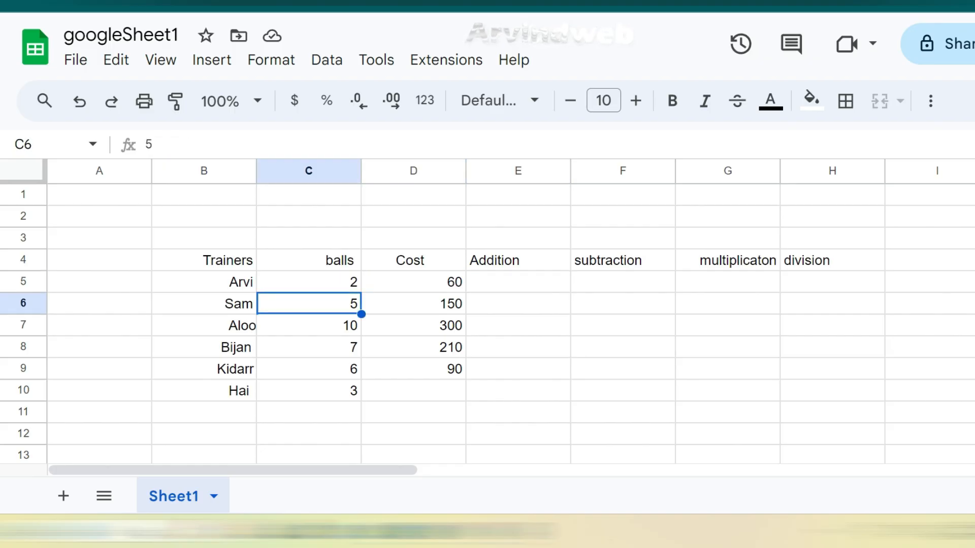
pyautogui.click(414, 303)
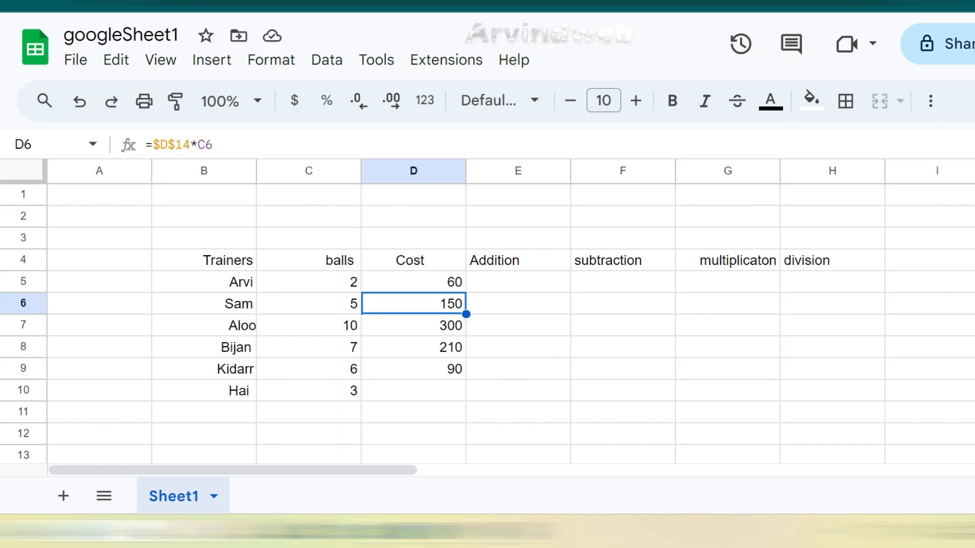
pyautogui.click(517, 303)
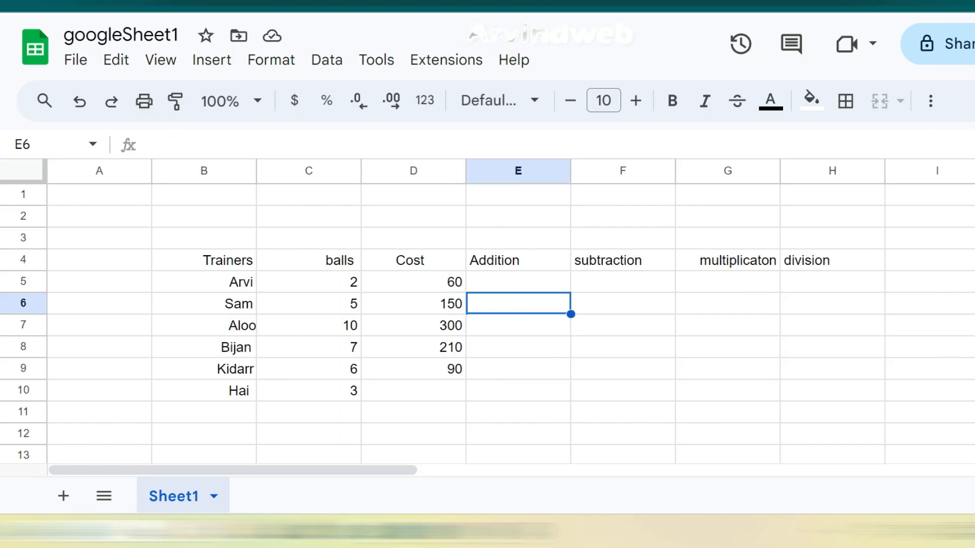
# Enter =SUM(C5:D5) in cell E5 and fill it down the Addition column through E9
pyautogui.click(518, 281)
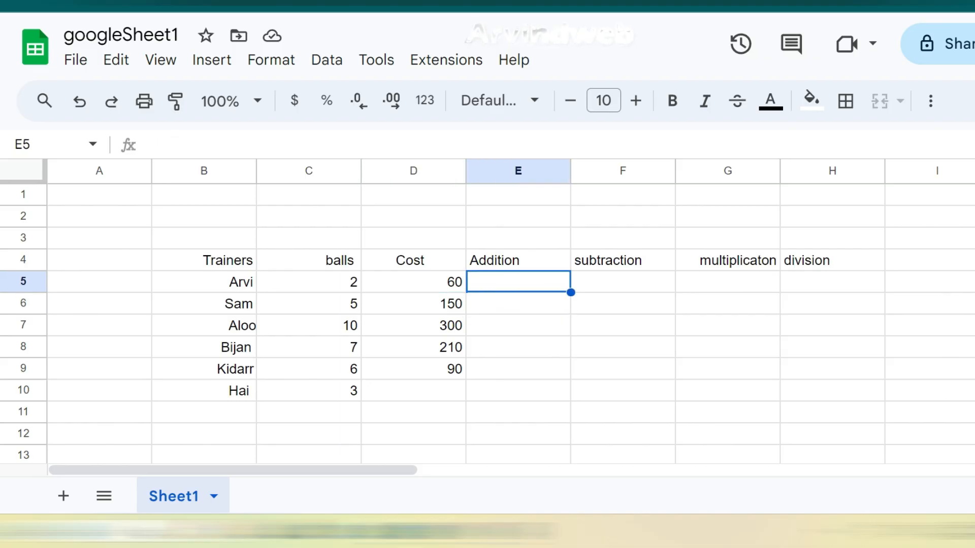
pyautogui.write('=')
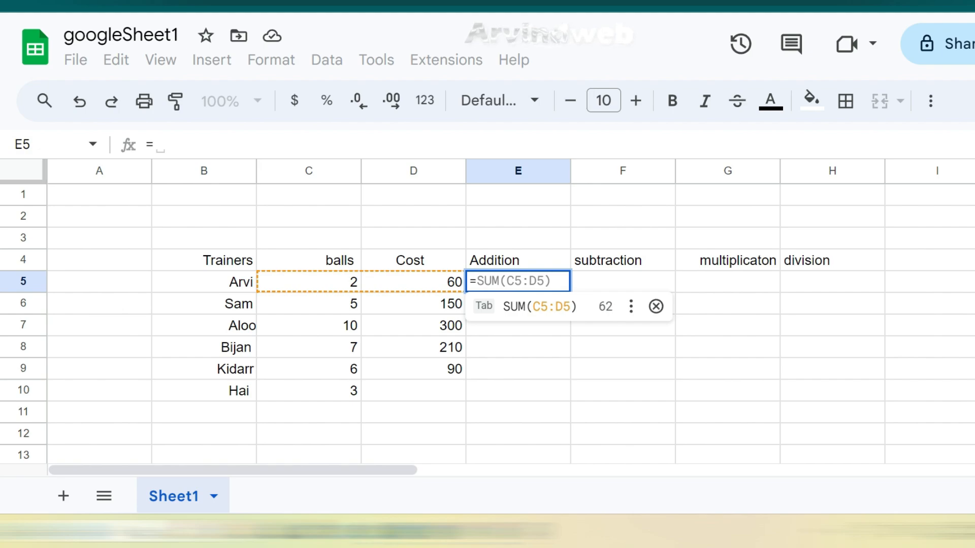
pyautogui.write('s')
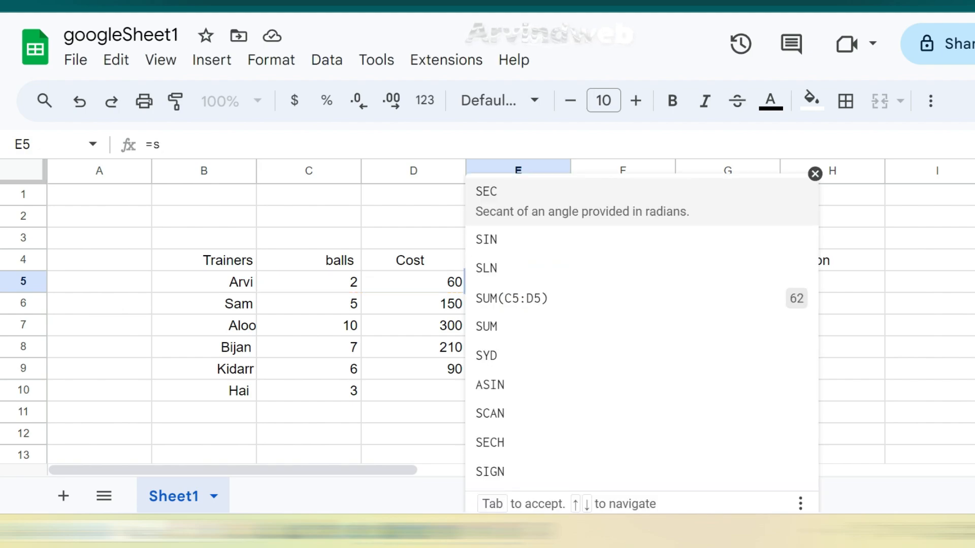
pyautogui.write('um(C5:D5')
pyautogui.press('Down')
pyautogui.press('Up')
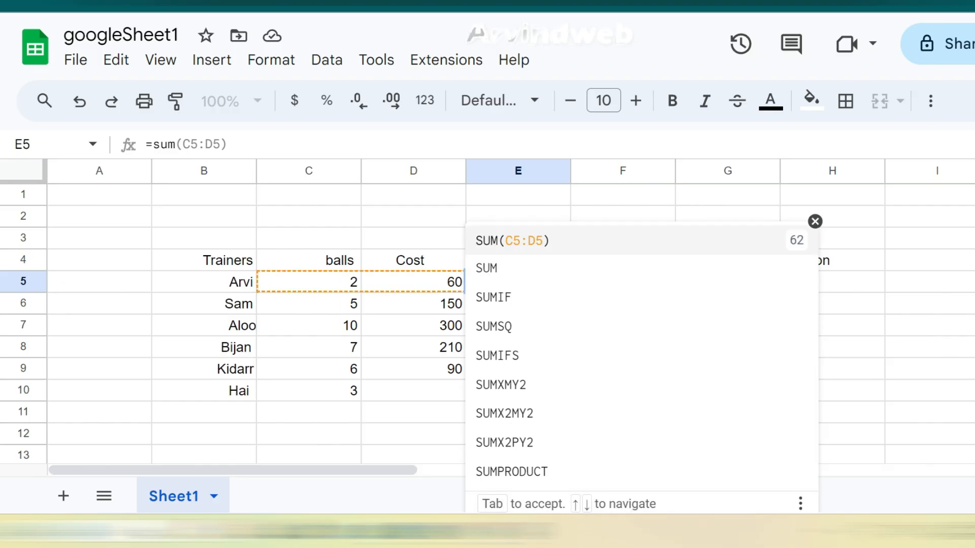
pyautogui.press('Down')
pyautogui.press('Up')
pyautogui.press('Tab')
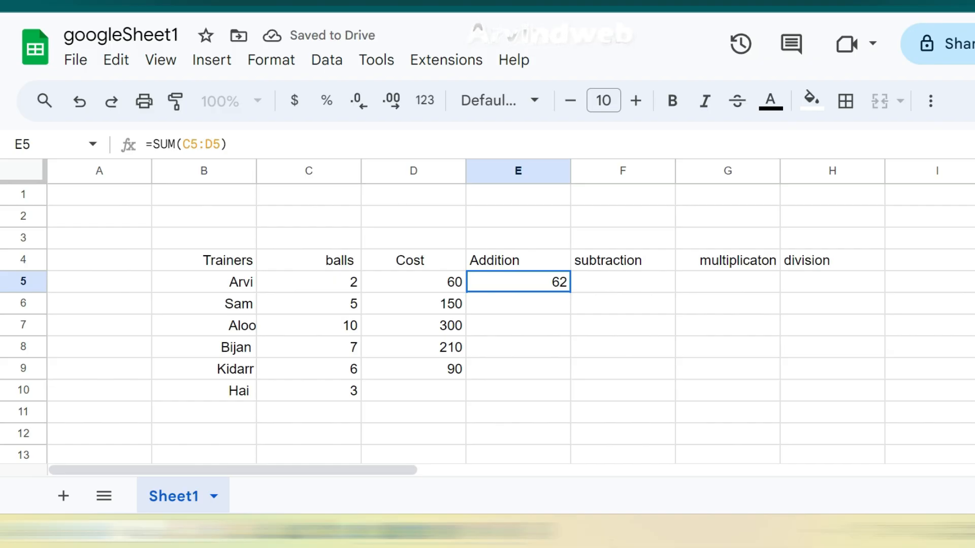
pyautogui.moveTo(571, 291); pyautogui.dragTo(570, 376)
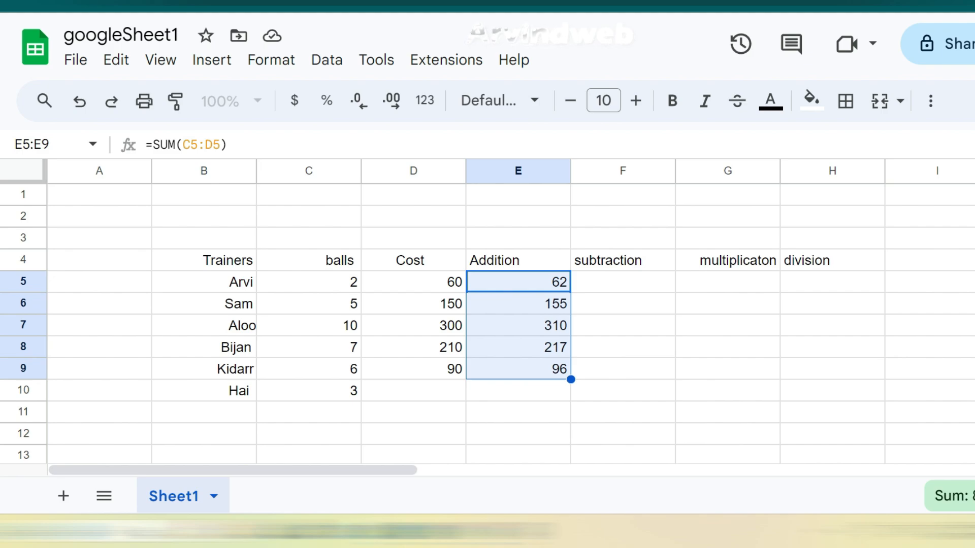
# Enter the formula =D5-C5 in cell F5 to subtract the balls value from Cost
pyautogui.click(623, 260)
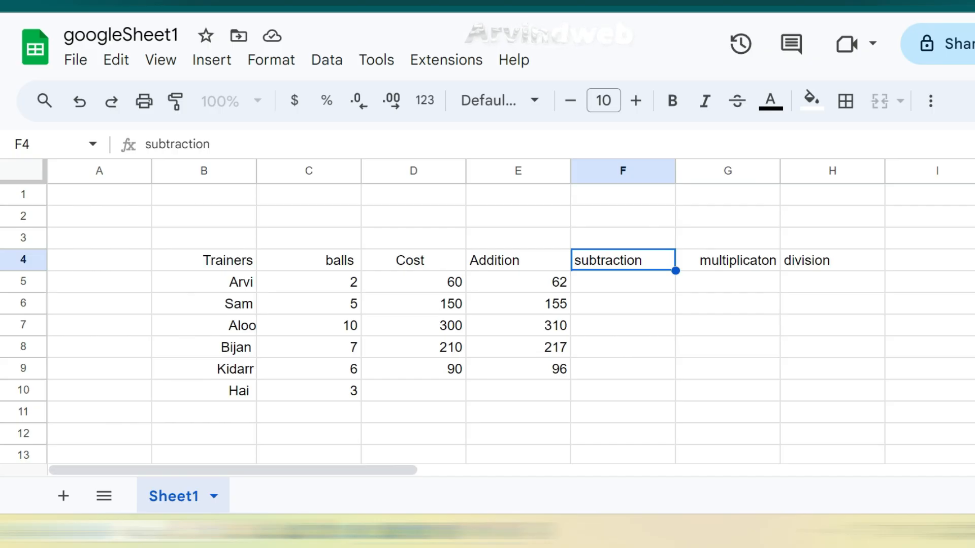
pyautogui.click(413, 282)
pyautogui.click(309, 282)
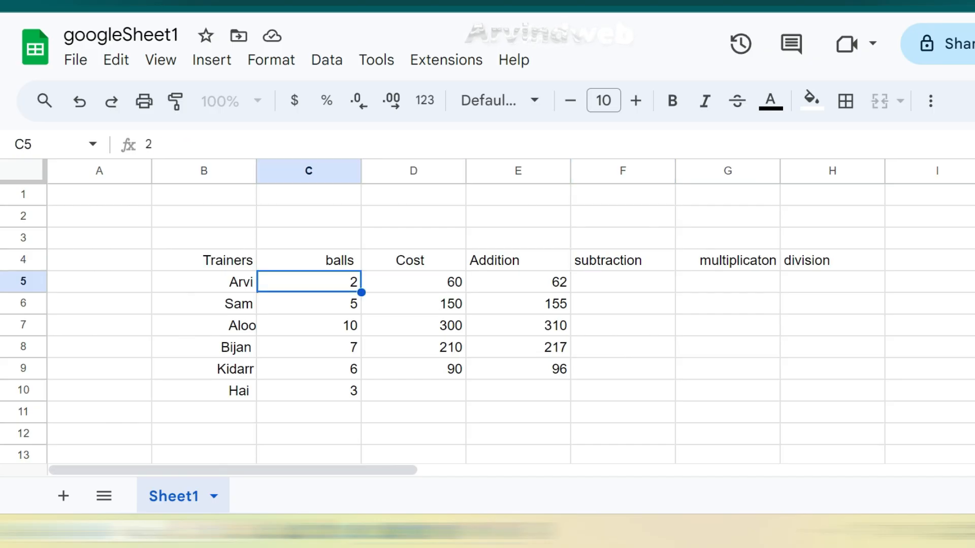
pyautogui.click(623, 282)
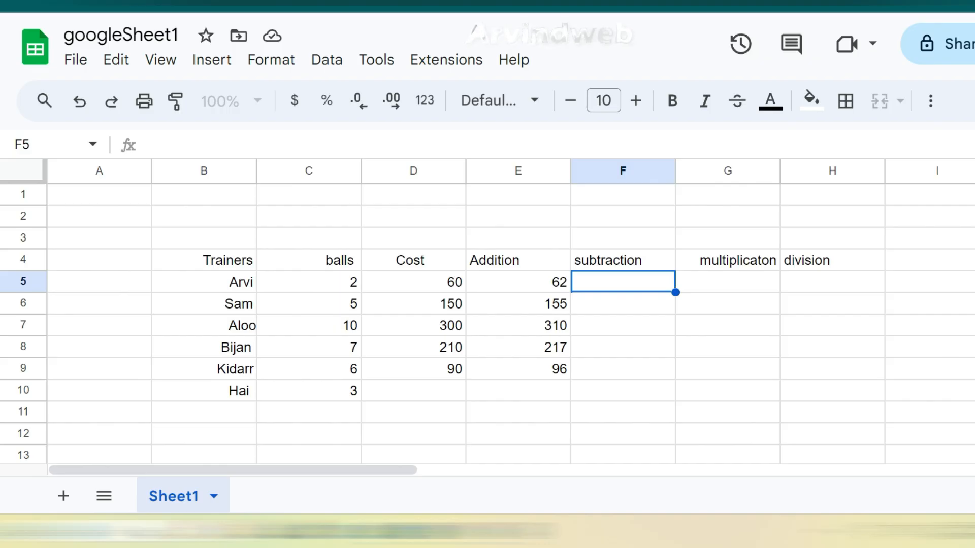
pyautogui.write('=')
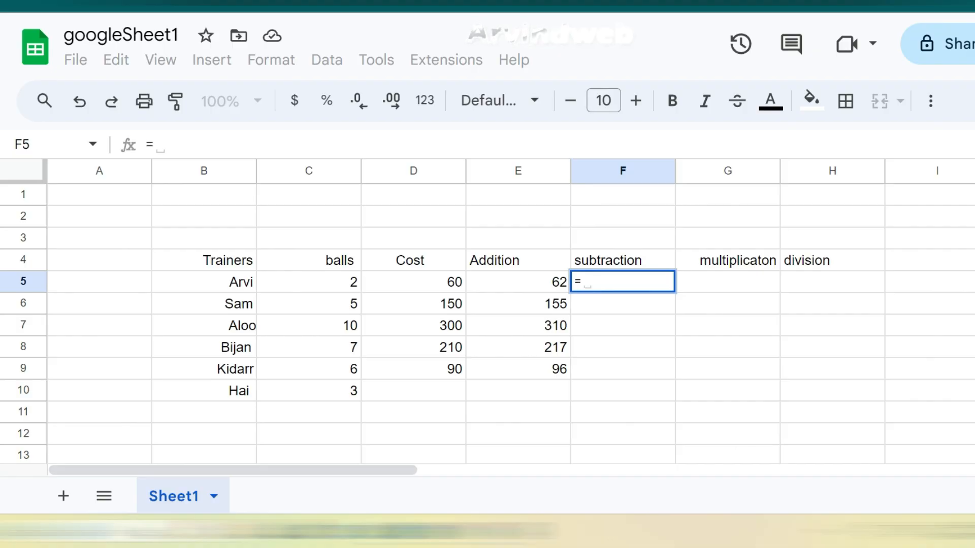
pyautogui.click(413, 282)
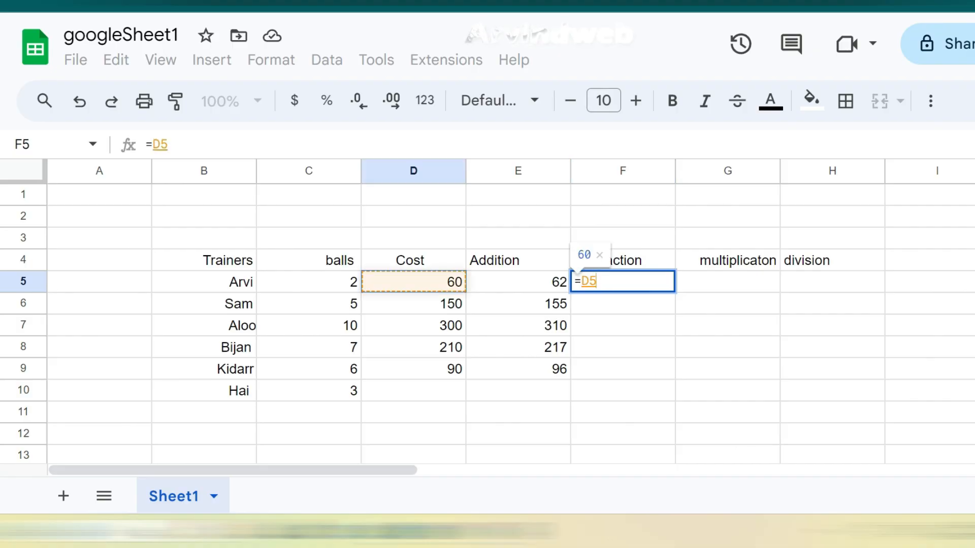
pyautogui.write('-')
pyautogui.click(308, 282)
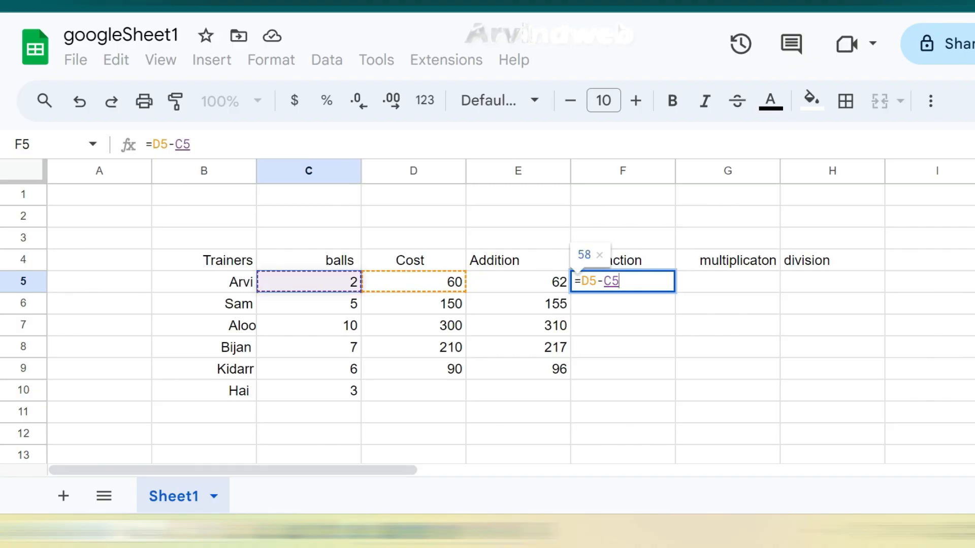
pyautogui.press('Return')
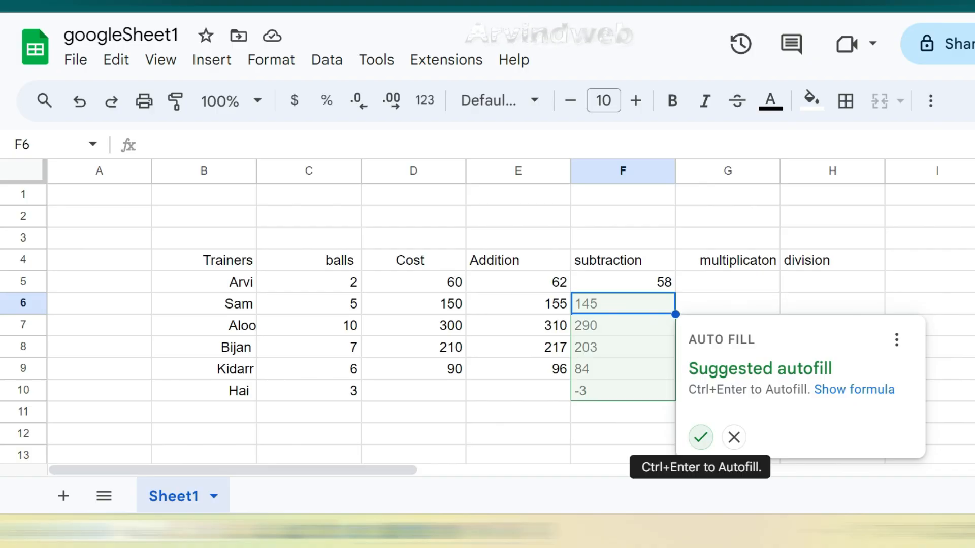
# Accept the suggested autofill for the subtraction column and clear the formula from F10
pyautogui.click(701, 437)
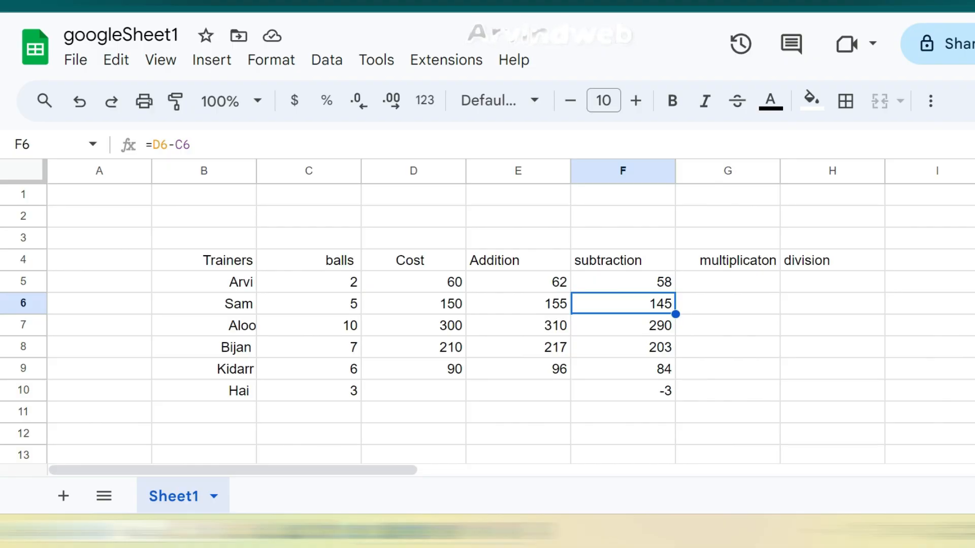
pyautogui.click(623, 390)
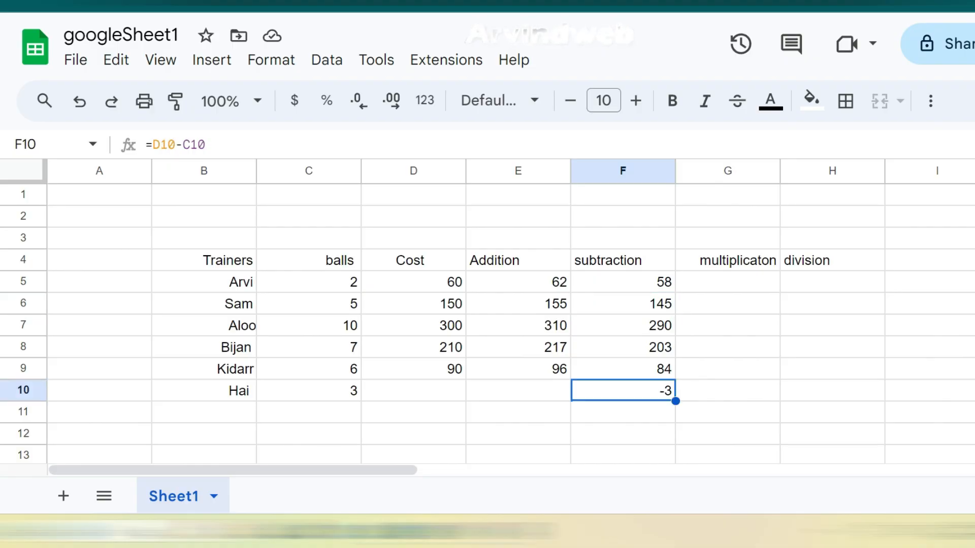
pyautogui.press('Delete')
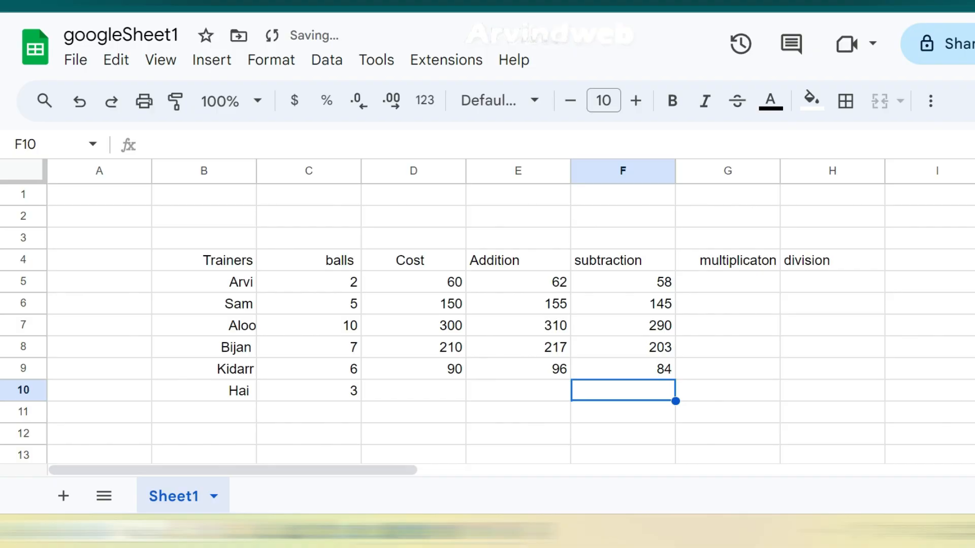
pyautogui.click(309, 391)
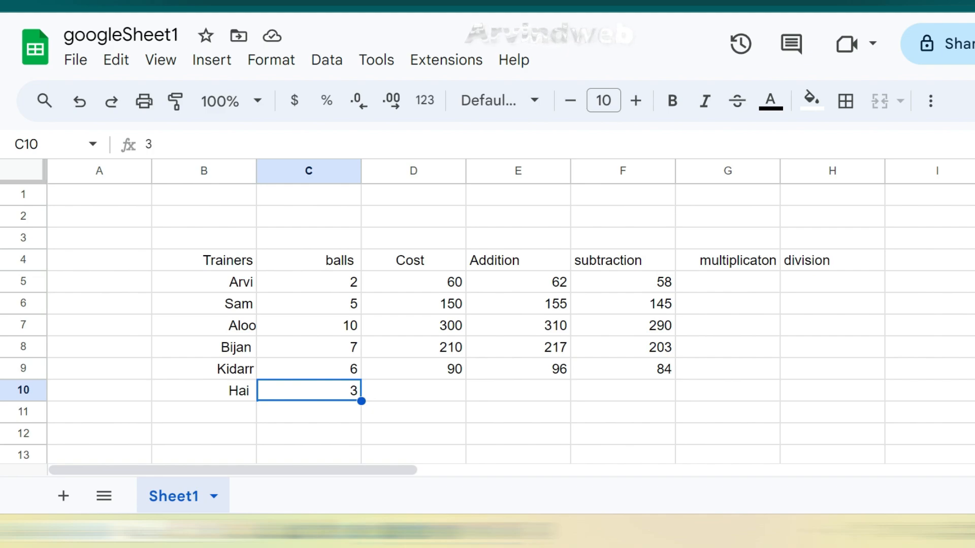
pyautogui.click(413, 282)
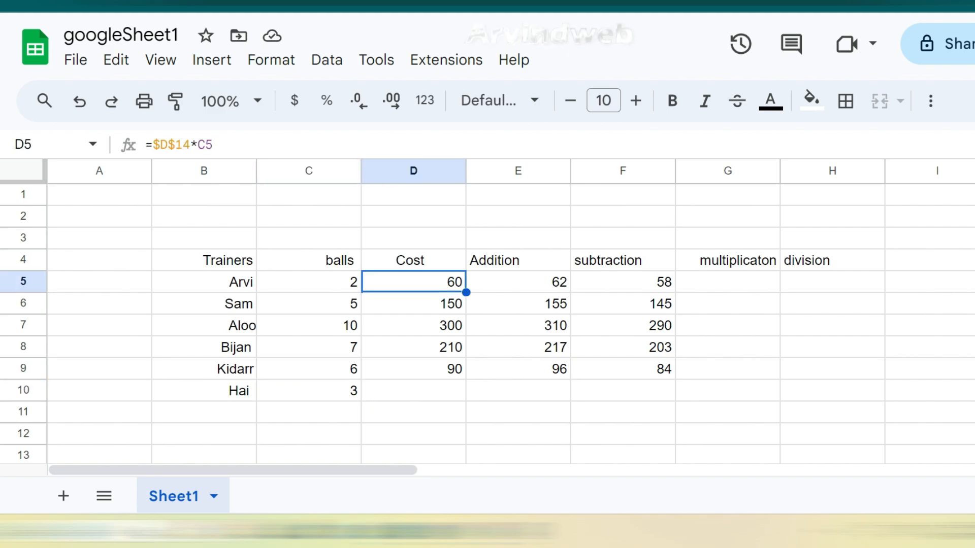
pyautogui.click(517, 282)
pyautogui.click(413, 281)
pyautogui.click(518, 282)
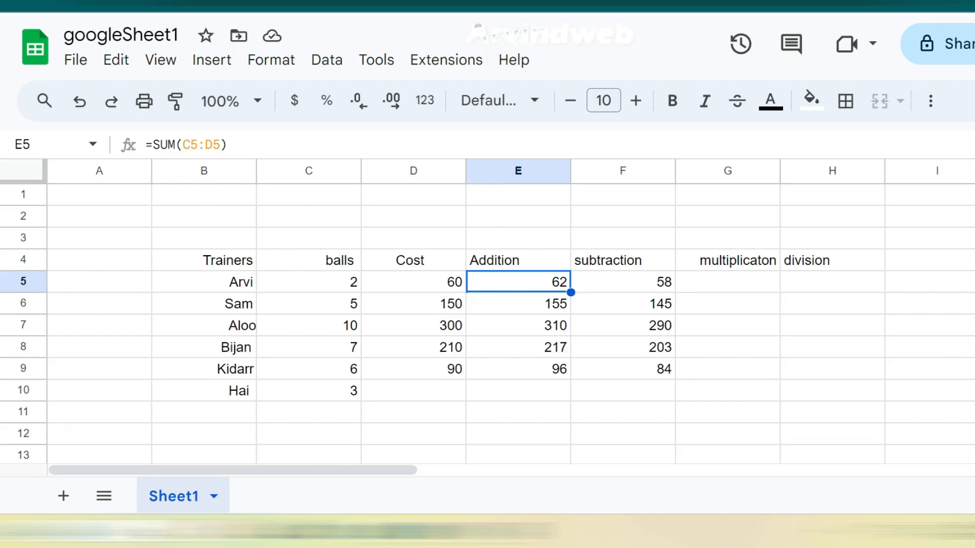
# Enter =D5*E5 in cell G5 and accept the suggested autofill for the multiplication column through G10
pyautogui.click(727, 282)
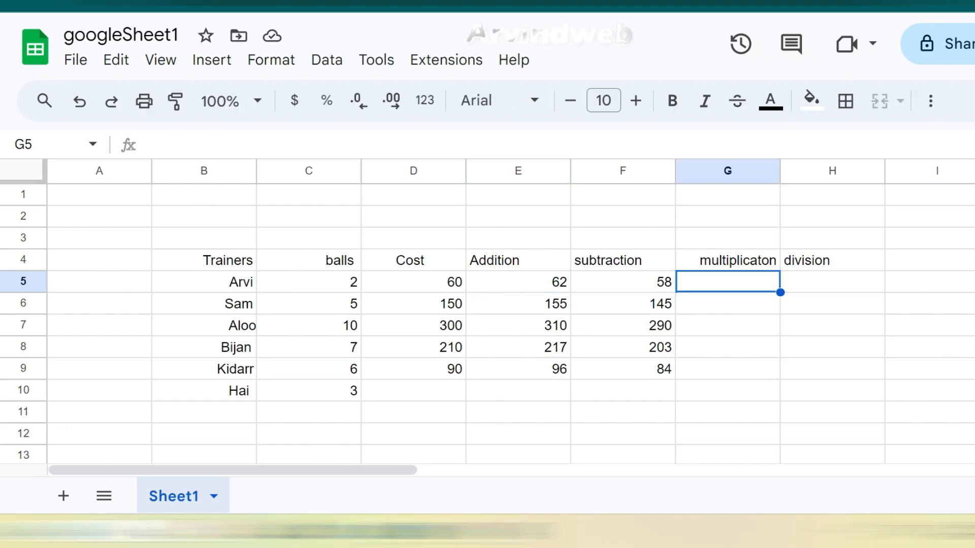
pyautogui.press('Return')
pyautogui.write('=')
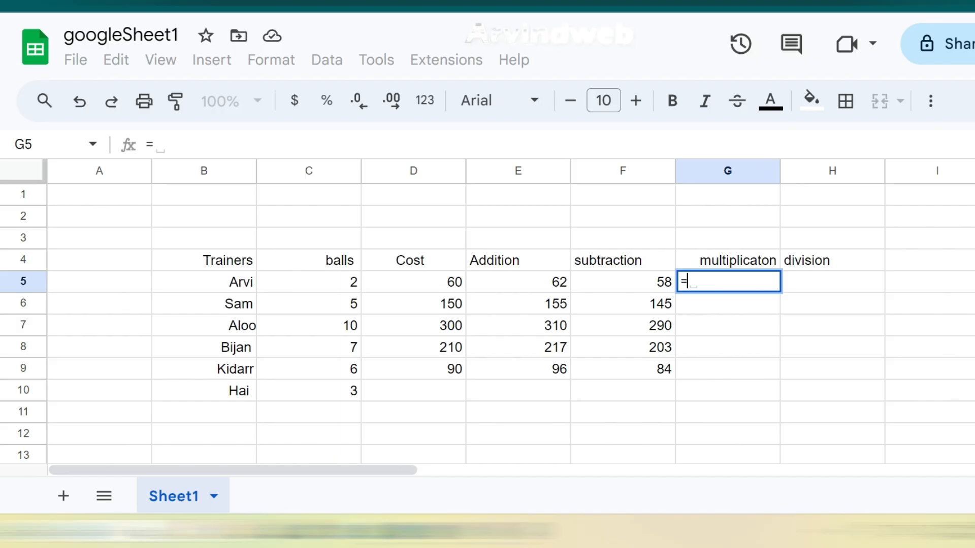
pyautogui.click(413, 282)
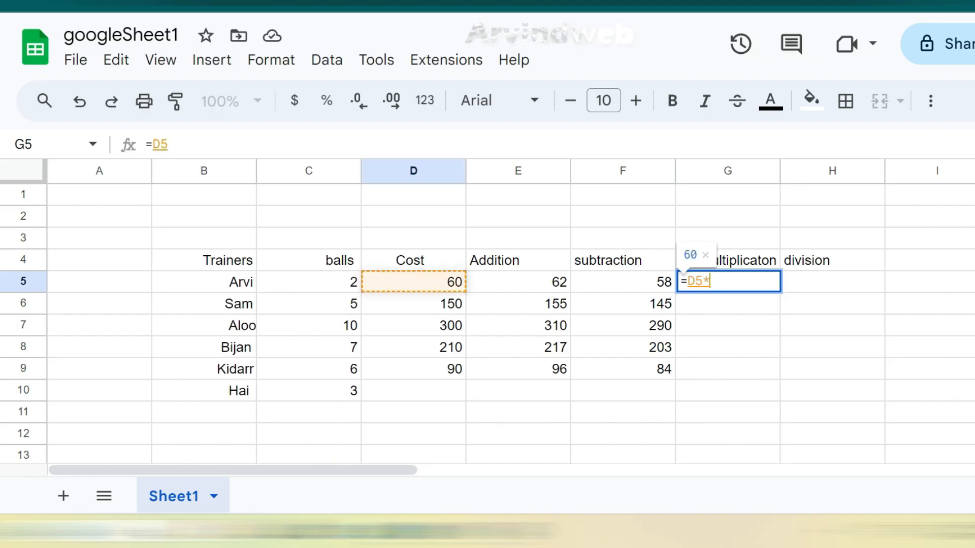
pyautogui.write('*')
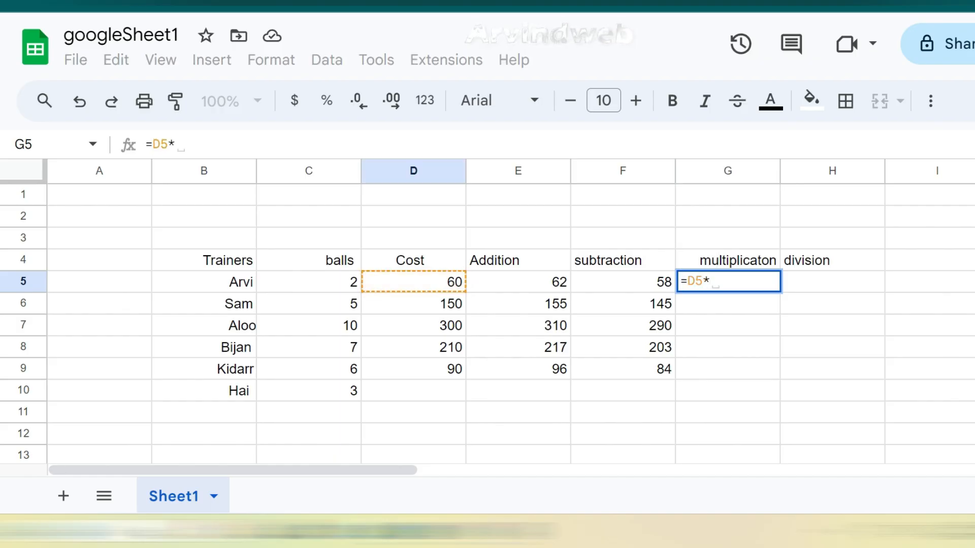
pyautogui.click(517, 282)
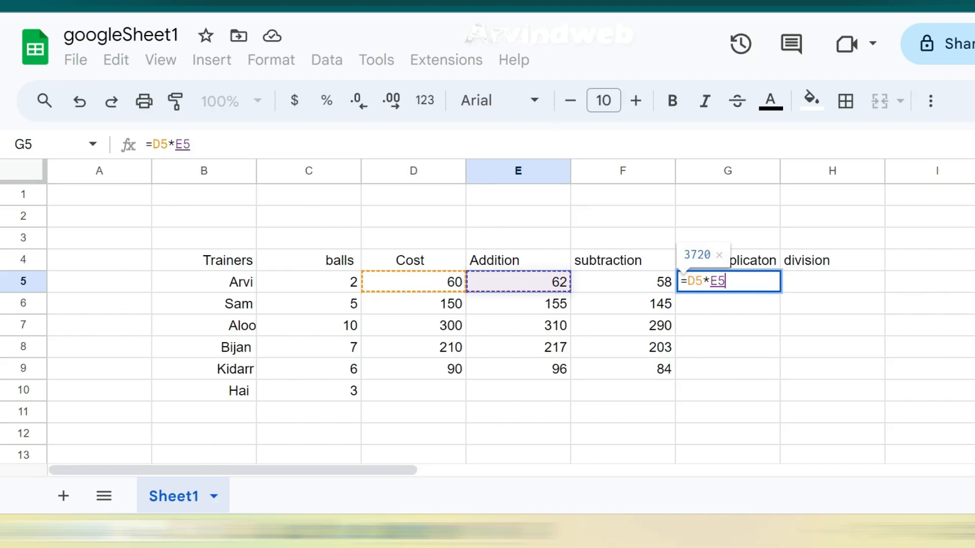
pyautogui.press('Return')
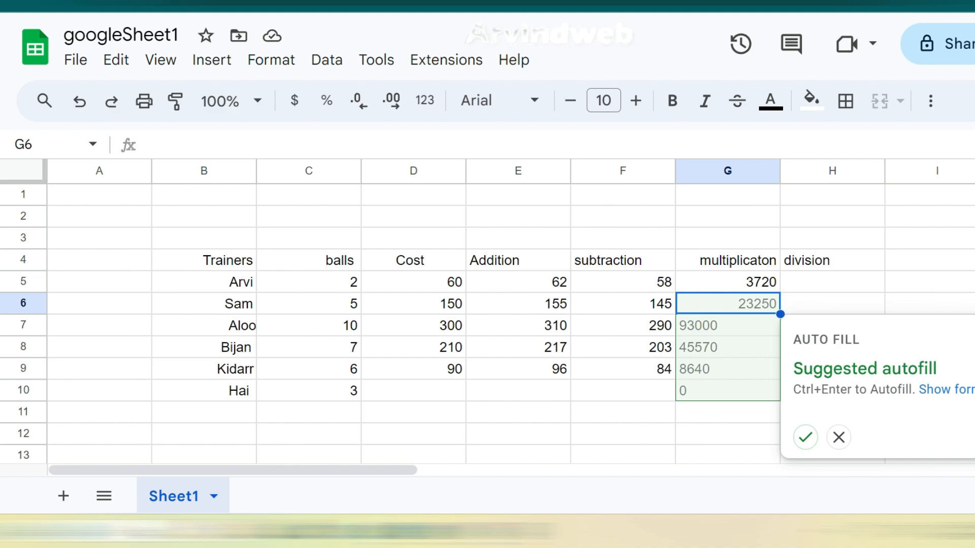
pyautogui.click(805, 437)
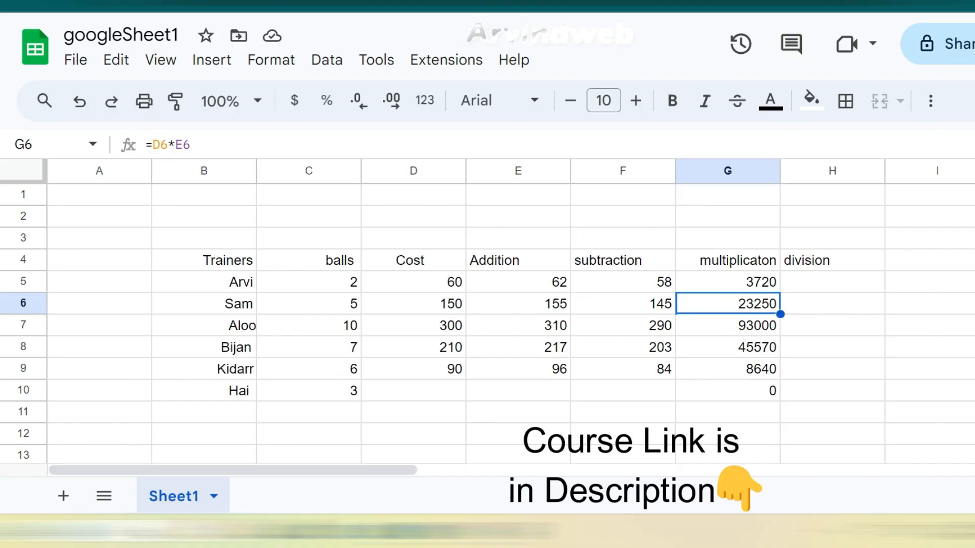
# Enter =D5/C5 in cell H5 to divide Cost by balls, and accept the suggested autofill for the division column through H10
pyautogui.click(833, 282)
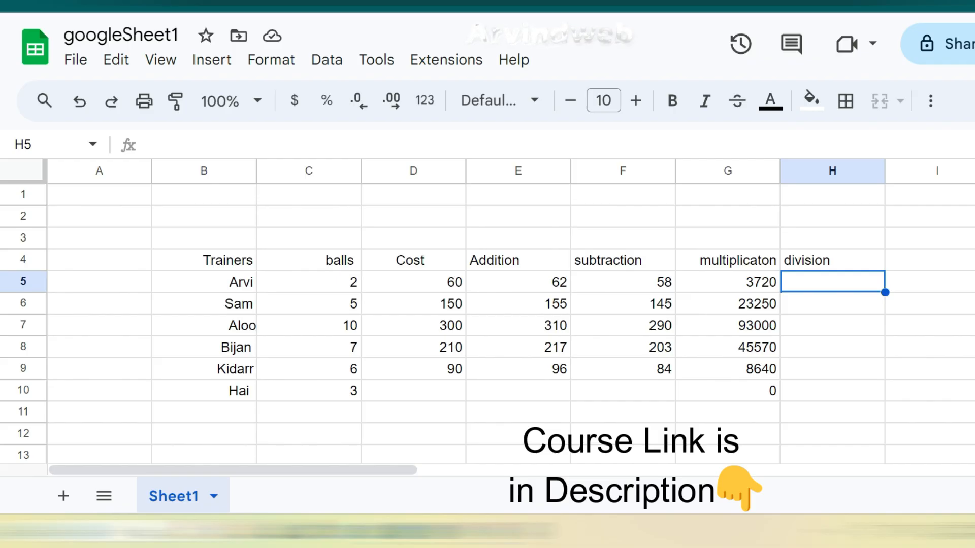
pyautogui.click(413, 282)
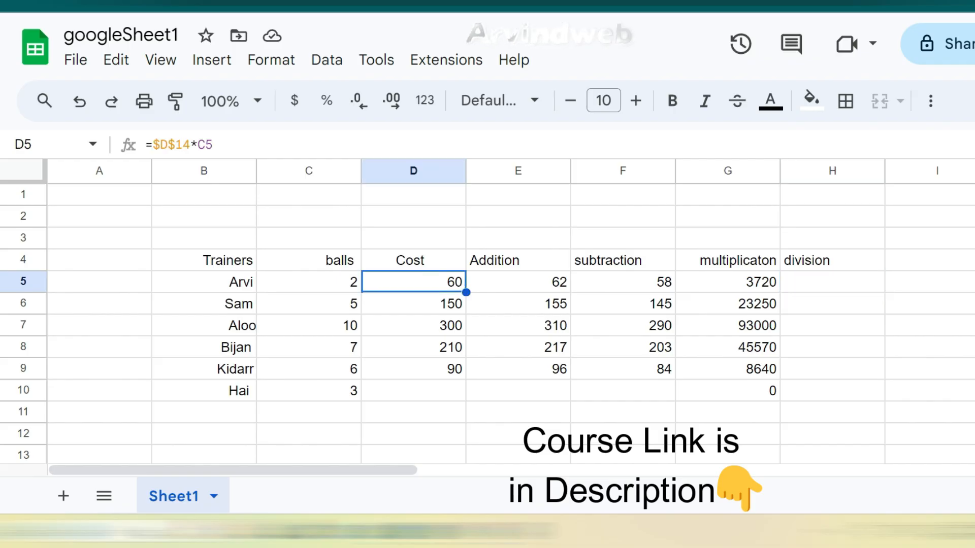
pyautogui.click(308, 281)
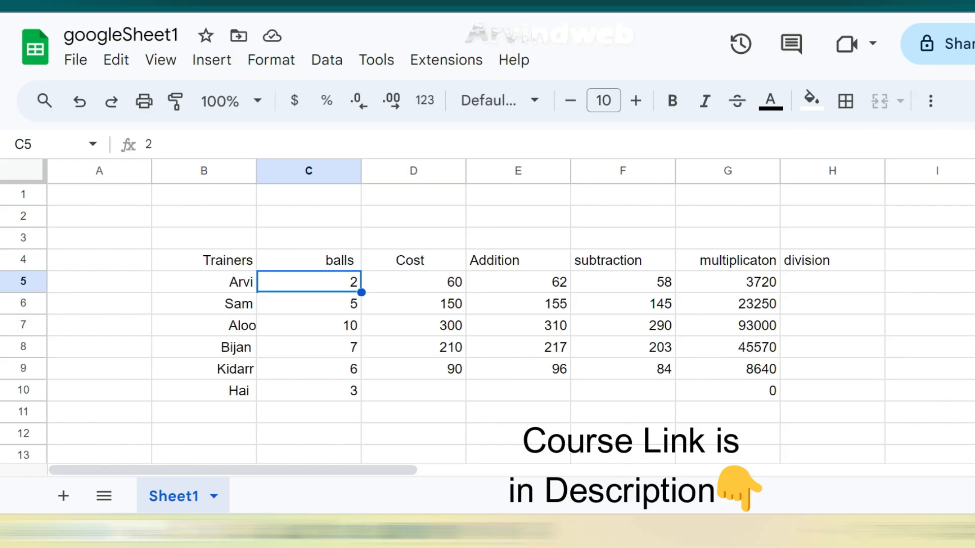
pyautogui.click(832, 282)
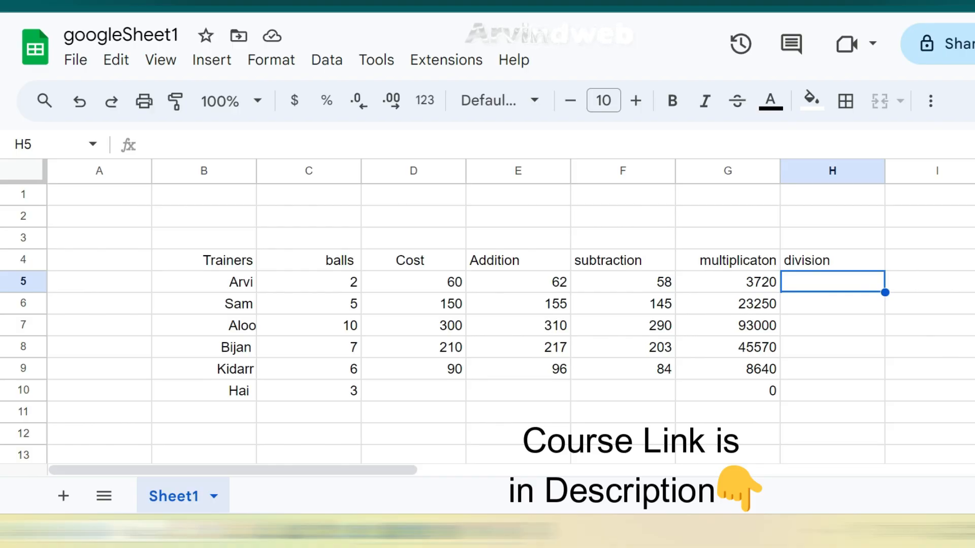
pyautogui.write('=')
pyautogui.click(413, 282)
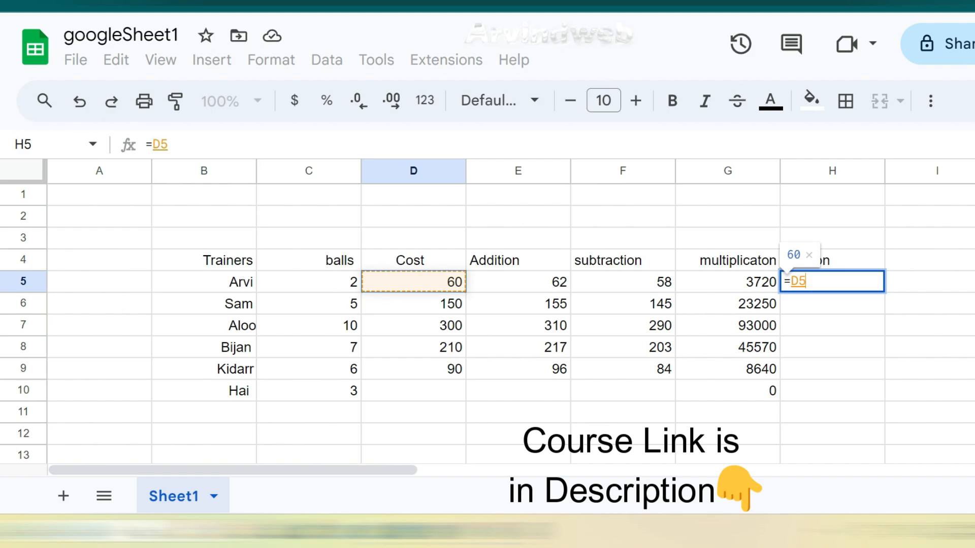
pyautogui.write('/')
pyautogui.click(309, 282)
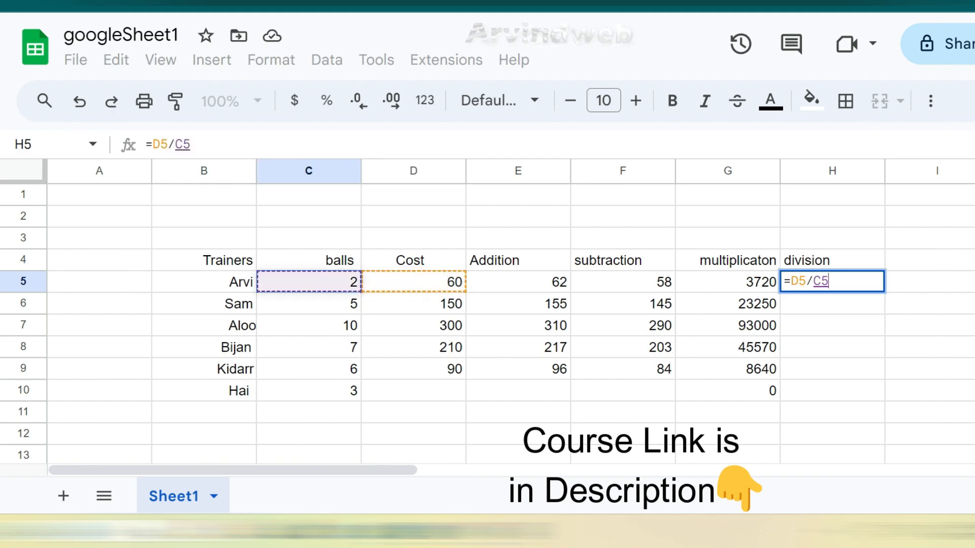
pyautogui.press('Return')
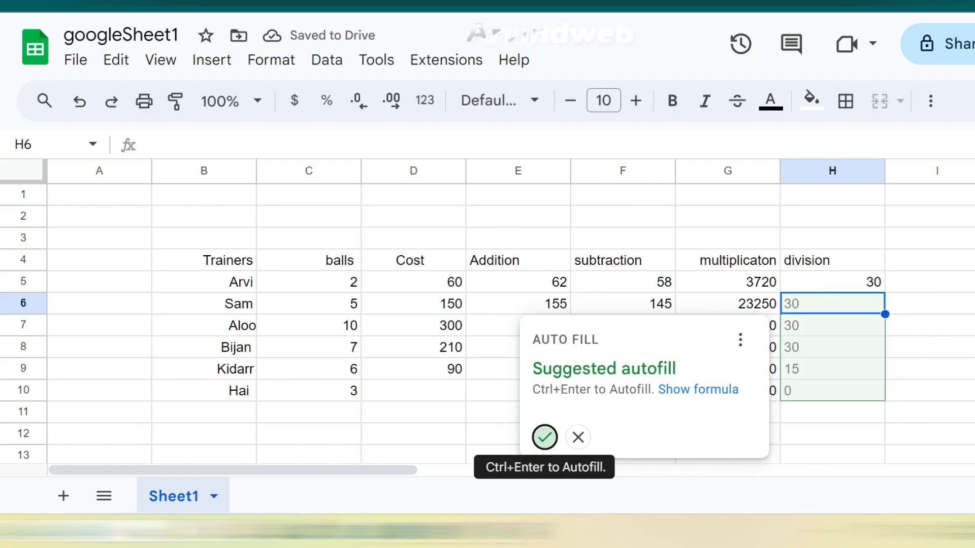
pyautogui.click(544, 437)
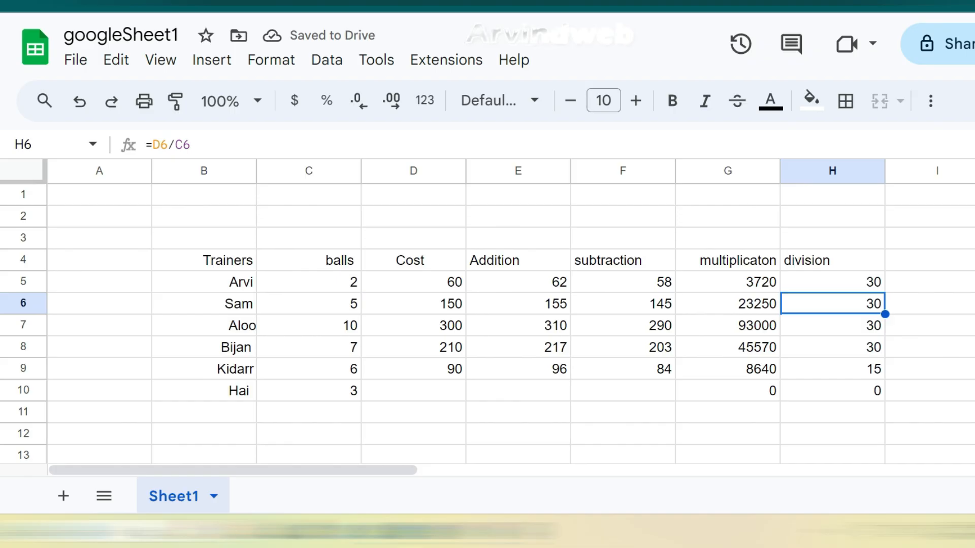
pyautogui.click(833, 282)
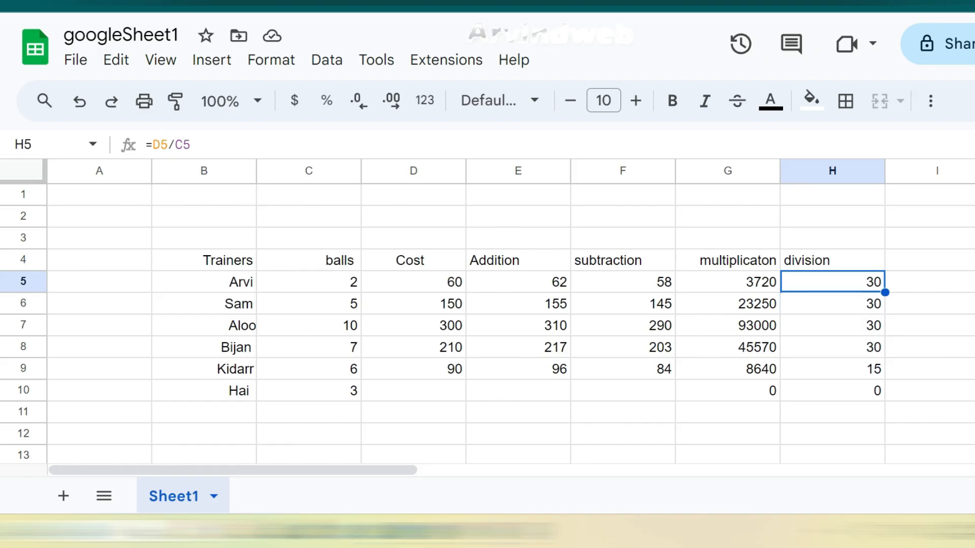